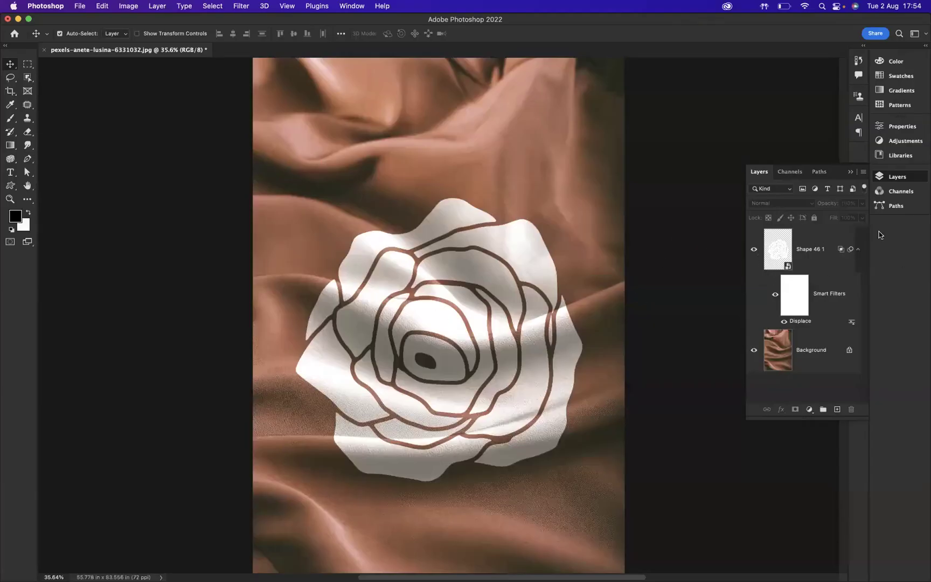
Delete the Shape 46 1 rose layer and unlock the Background photo as Layer 0
left_click(832, 259)
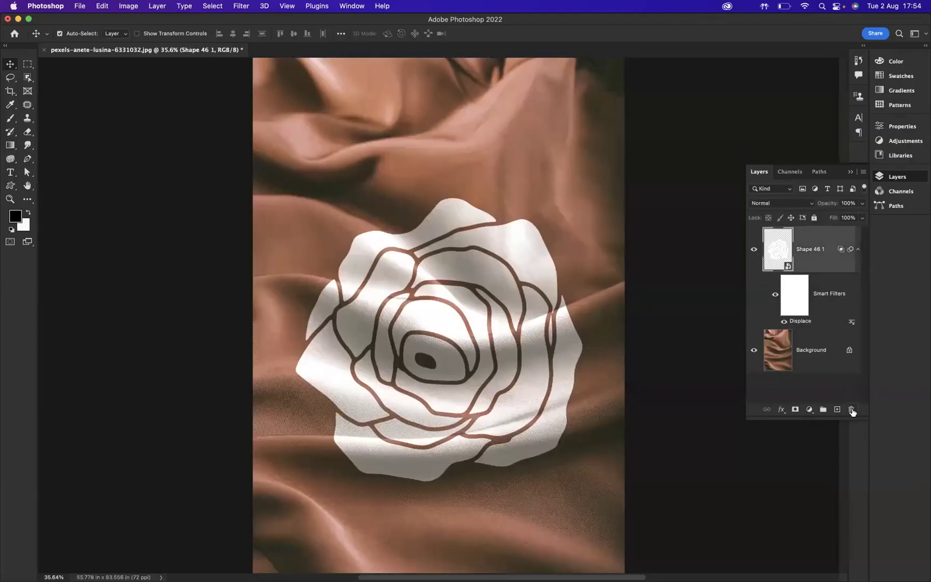
left_click(851, 409)
left_click(472, 203)
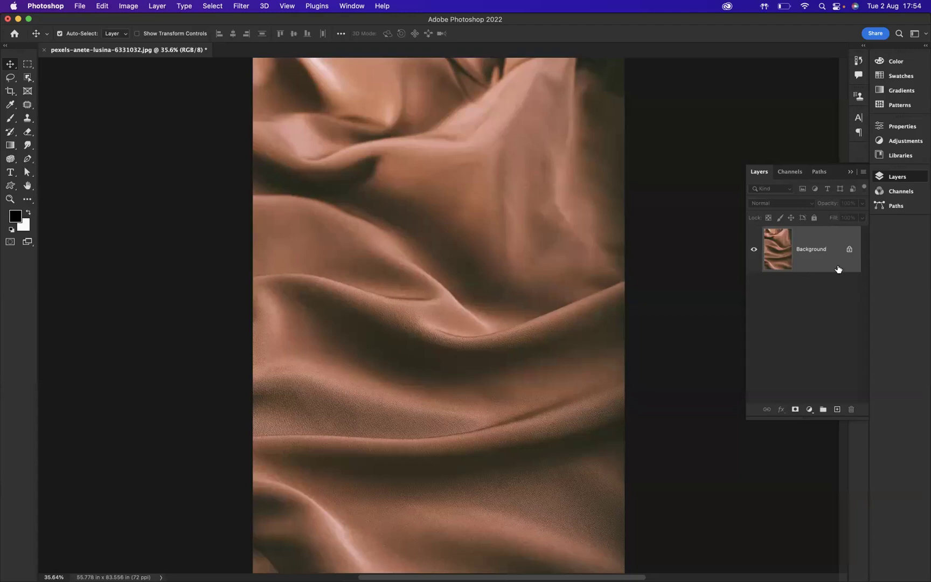
left_click(850, 250)
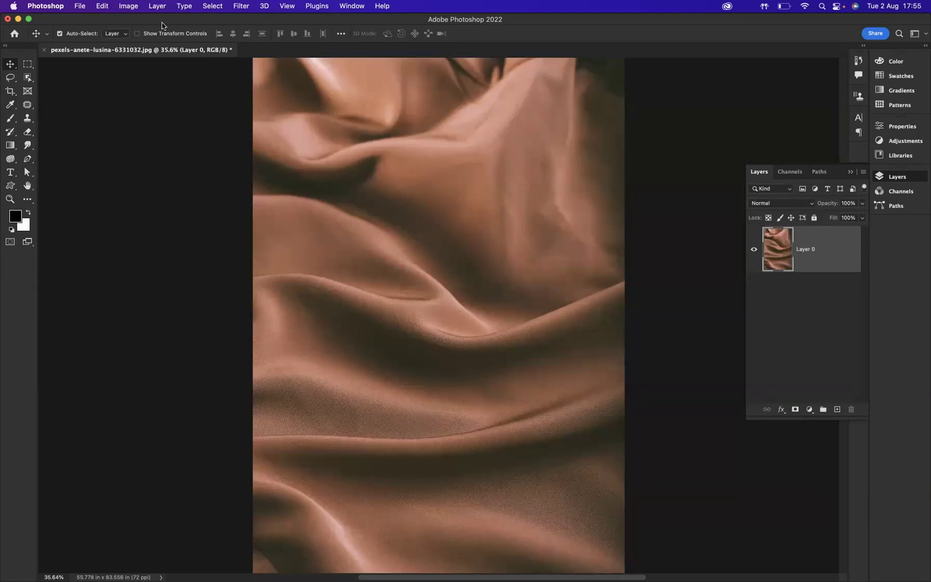
Desaturate the silk photo to greyscale via Image > Adjustments > Desaturate
left_click(128, 7)
mouse_move(132, 37)
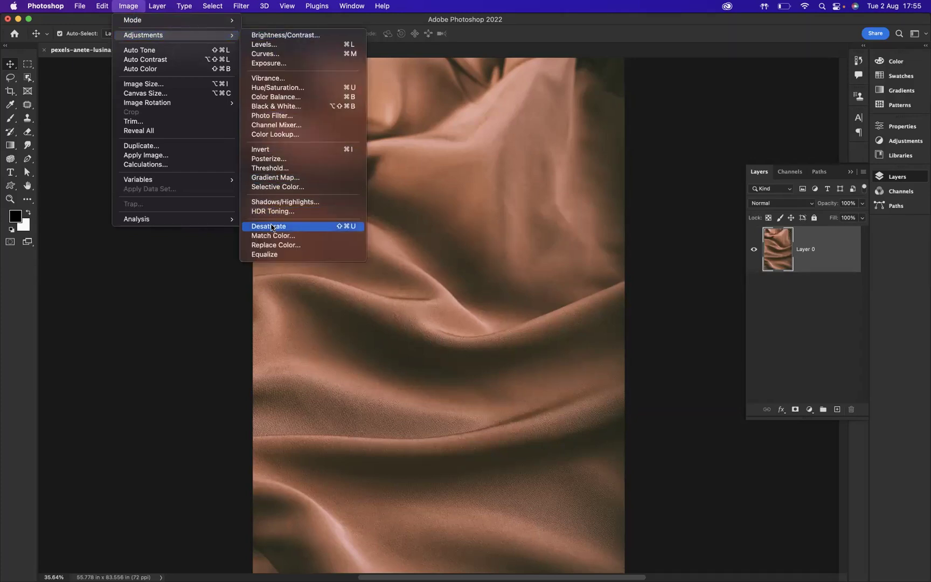
left_click(272, 226)
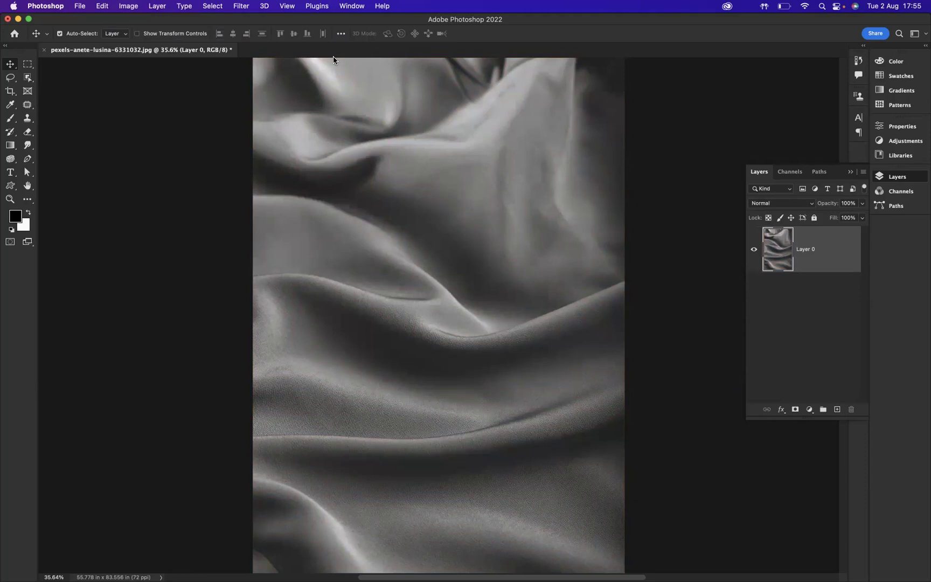
Apply a Gaussian Blur with a 12.0 pixel radius to the greyscale Layer 0
left_click(242, 6)
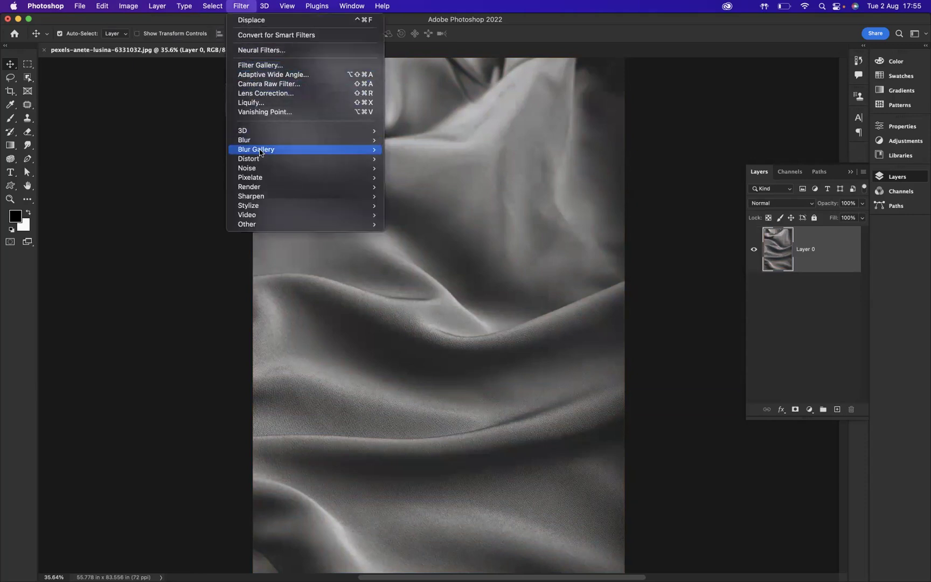
mouse_move(380, 142)
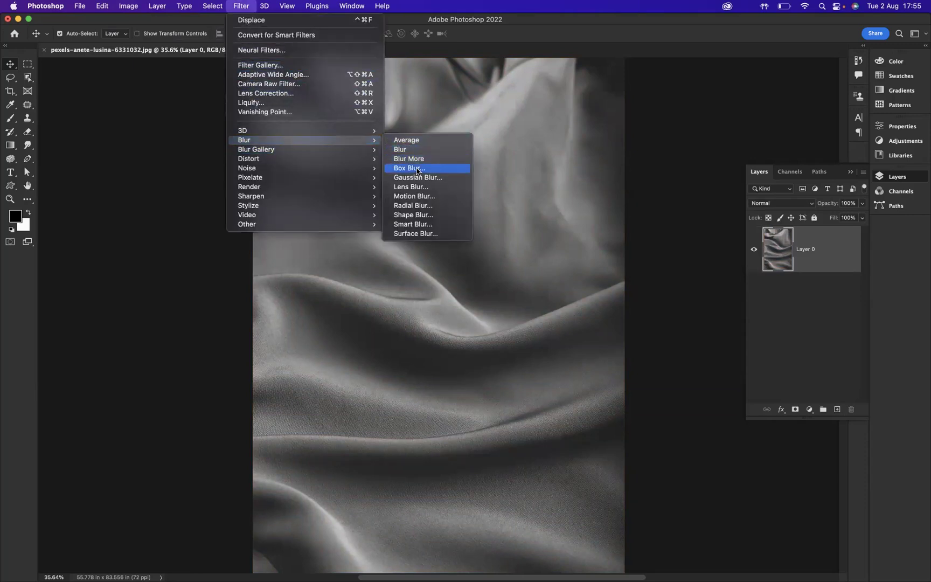
left_click(415, 177)
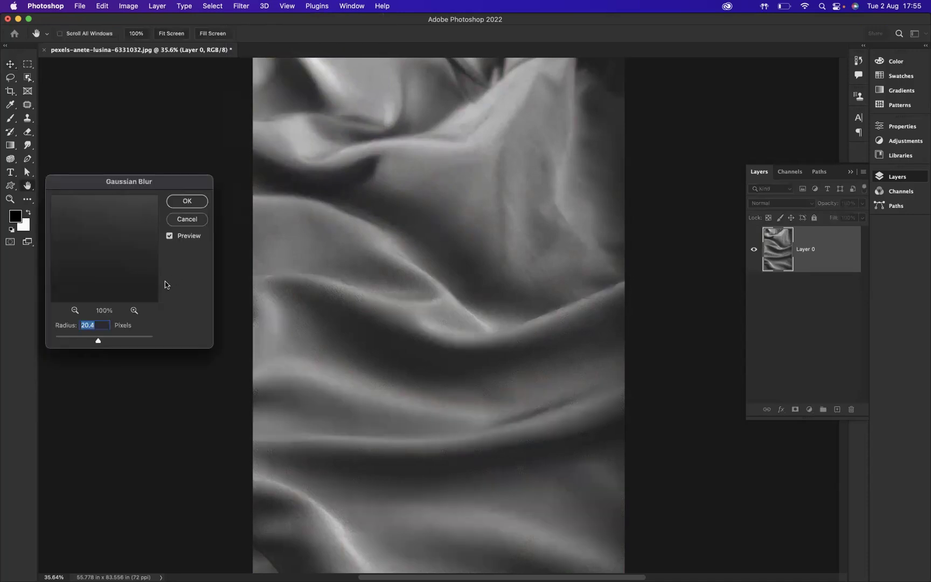
left_click_drag(99, 341, 99, 341)
left_click(196, 201)
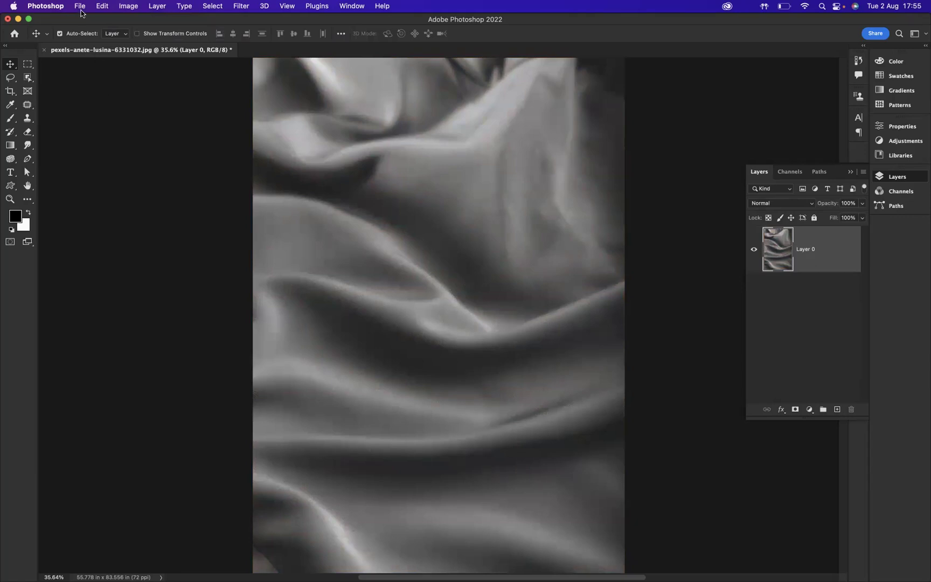
Save the blurred image as fabric-1.psd, close it, and reopen pexels-anete-lusina-6331032.jpg
left_click(80, 7)
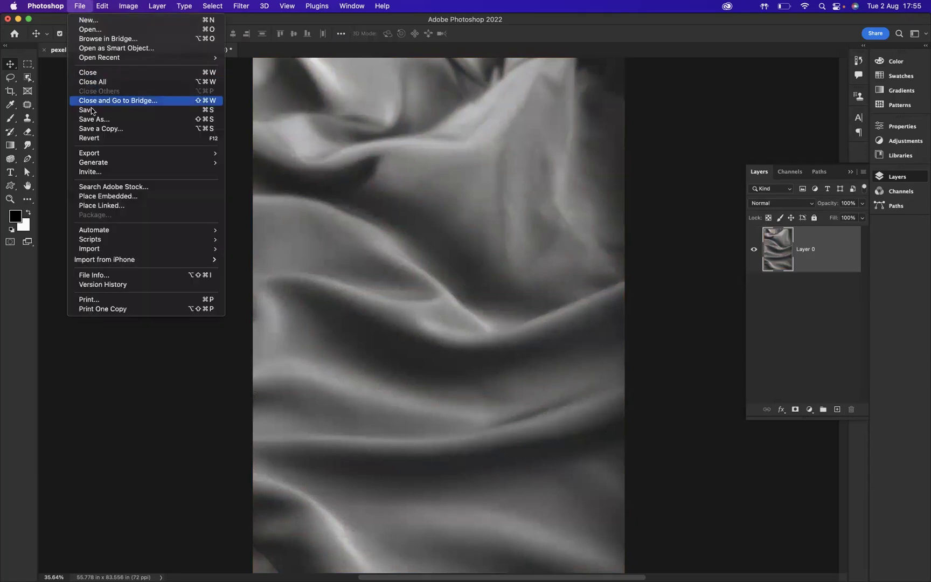
left_click(94, 124)
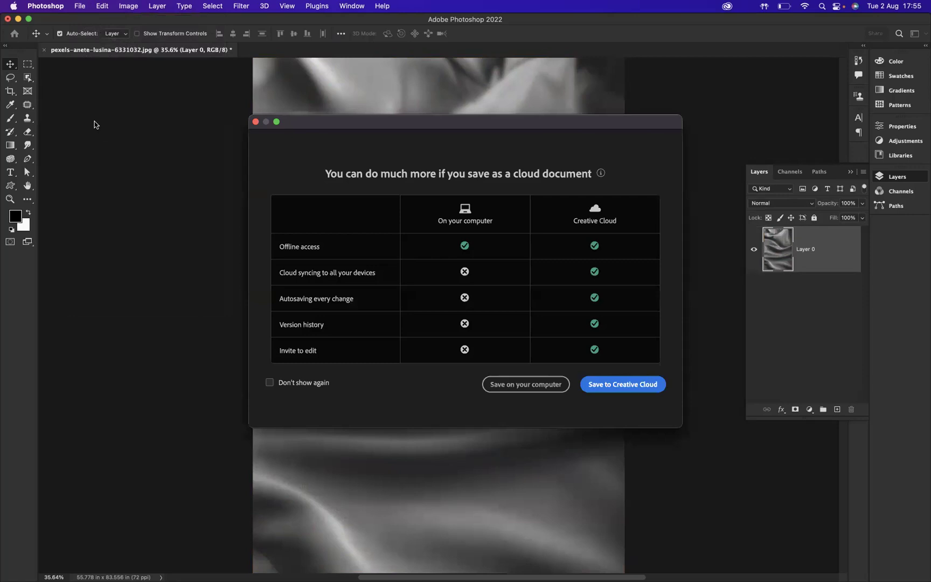
left_click(532, 385)
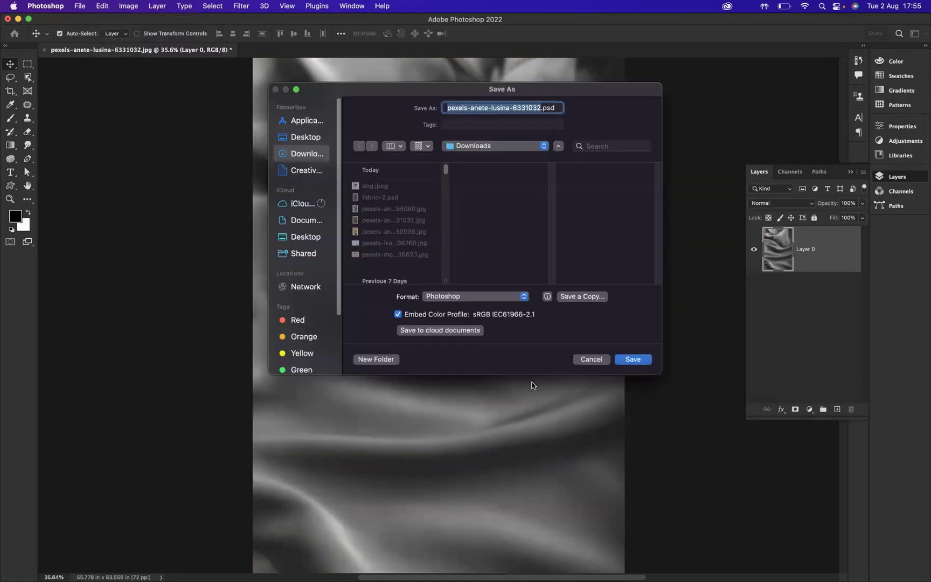
key("BackSpace")
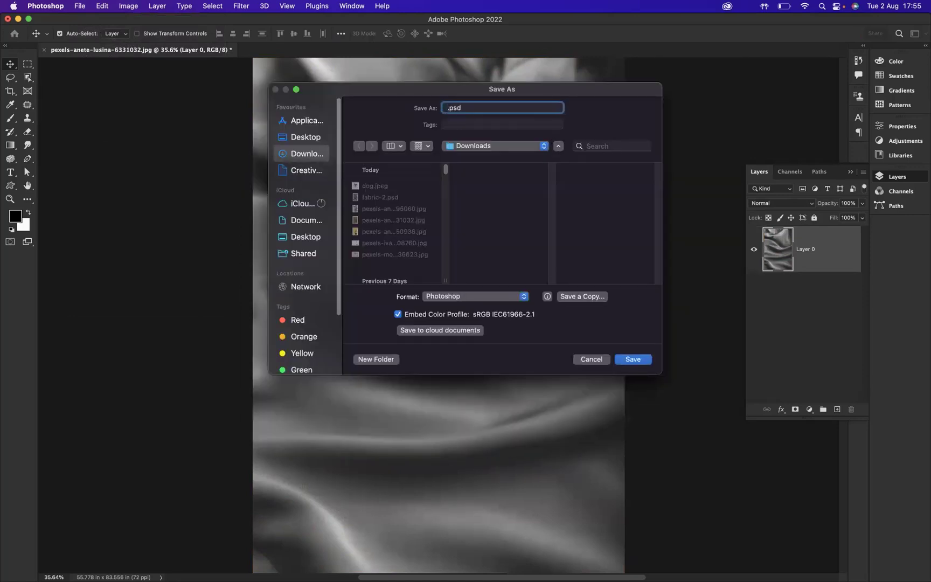
type("fabric-1")
left_click(633, 359)
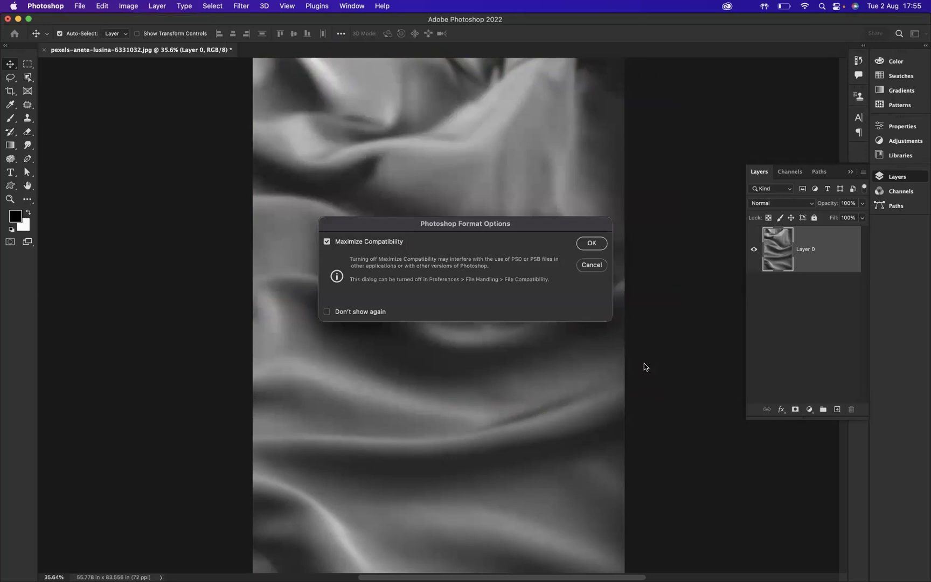
left_click(600, 243)
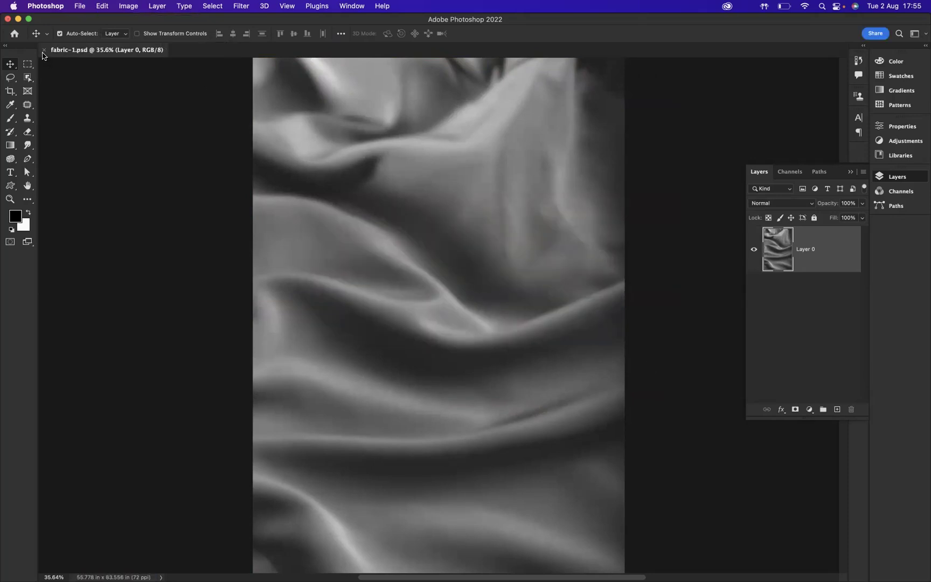
left_click(43, 50)
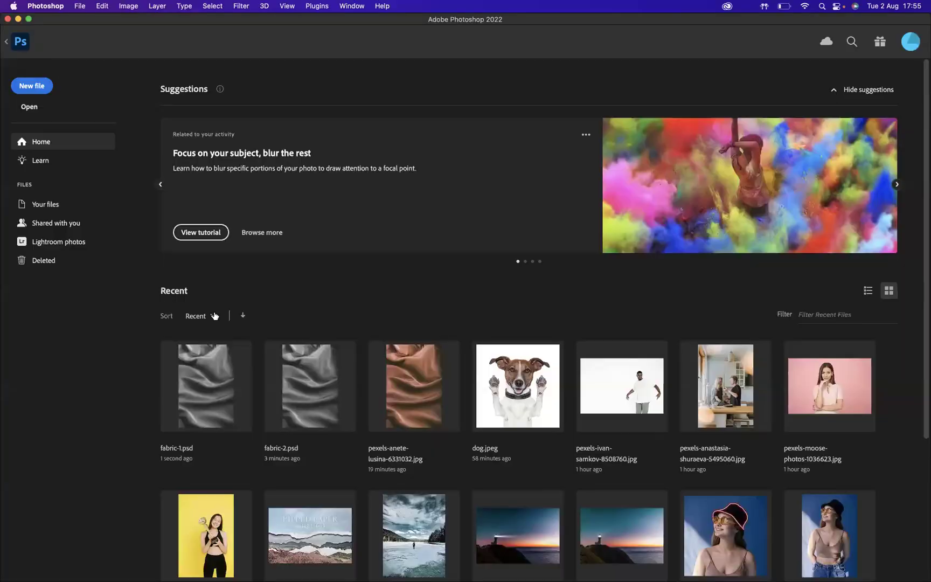
left_click(393, 383)
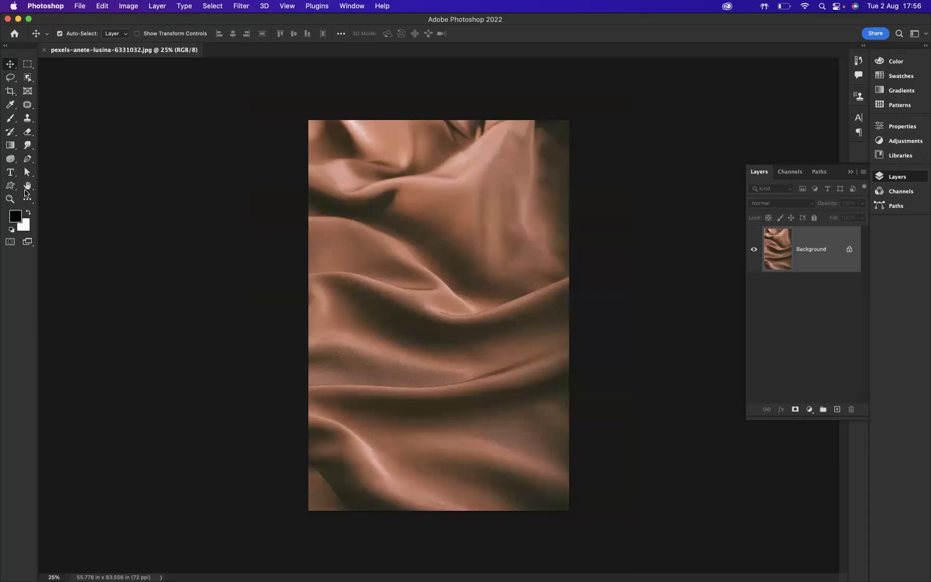
Draw a large rose custom shape from the Flowers folder over the fabric centre
left_click(10, 185)
right_click(11, 186)
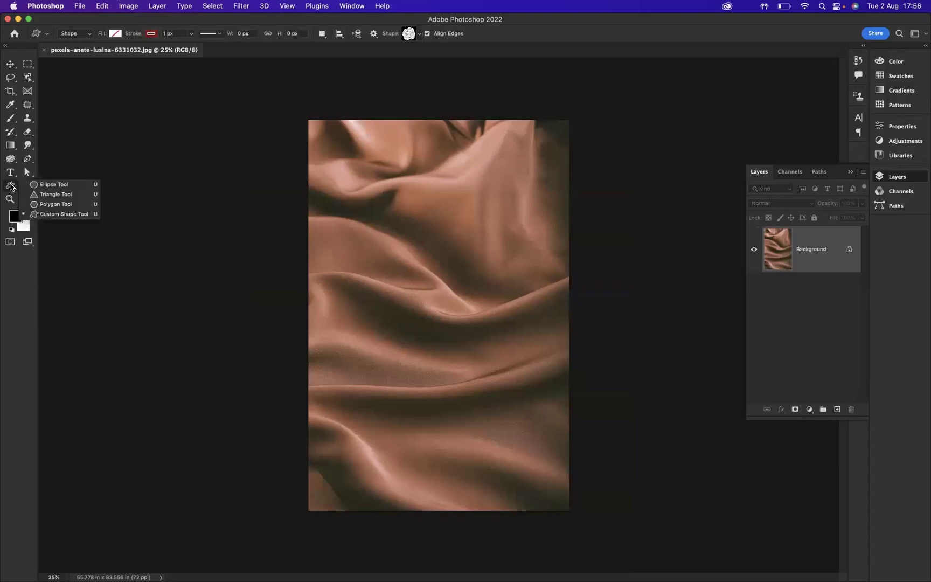
left_click(55, 215)
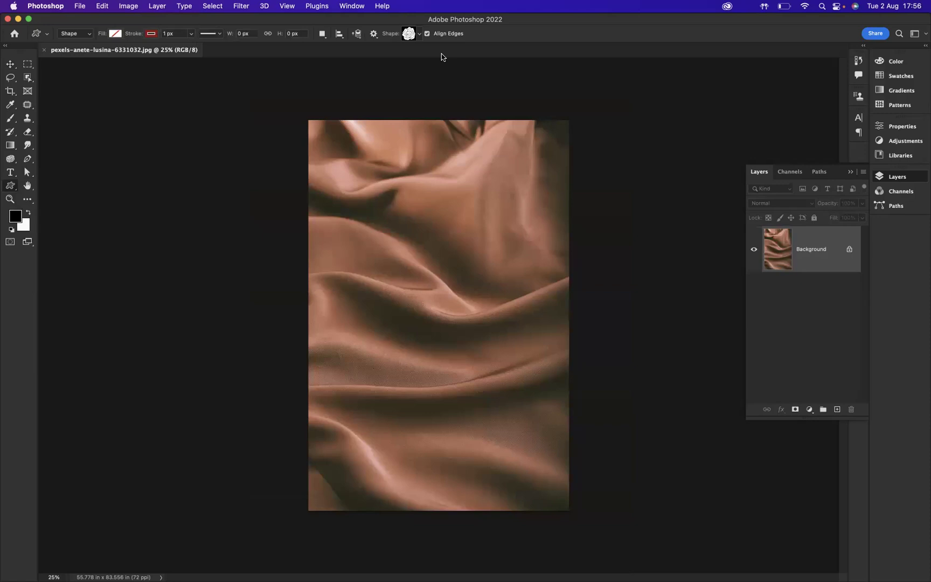
left_click(419, 34)
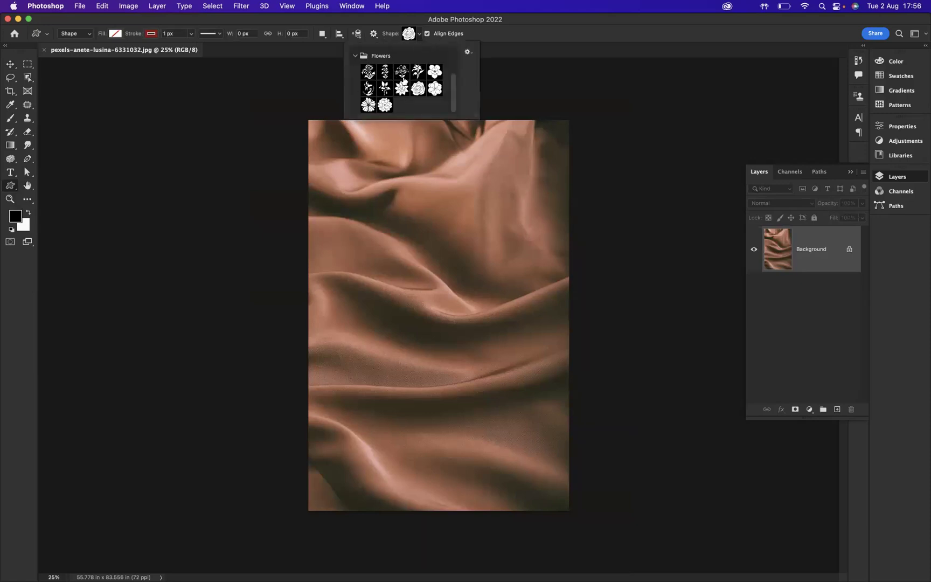
scroll(451, 95, "up", 3)
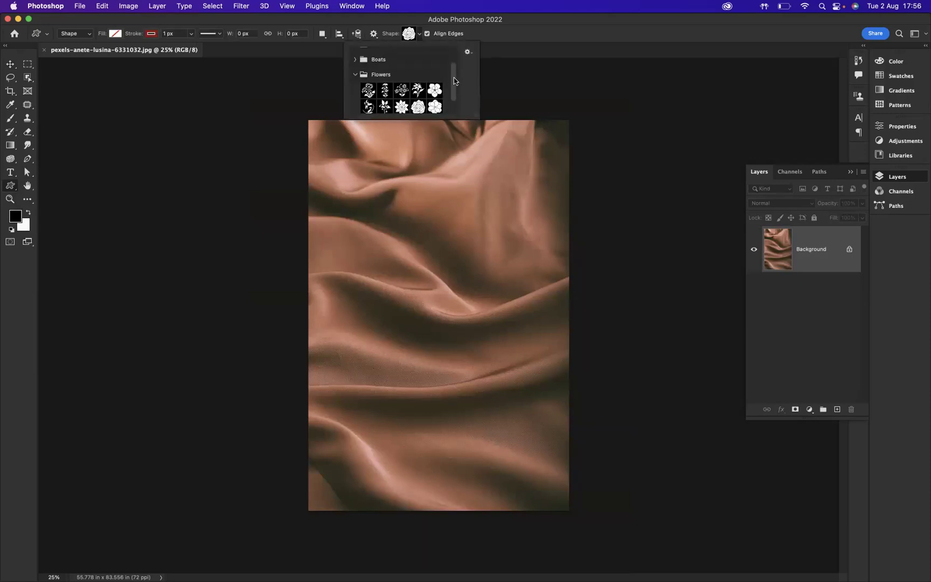
left_click_drag(452, 64, 455, 90)
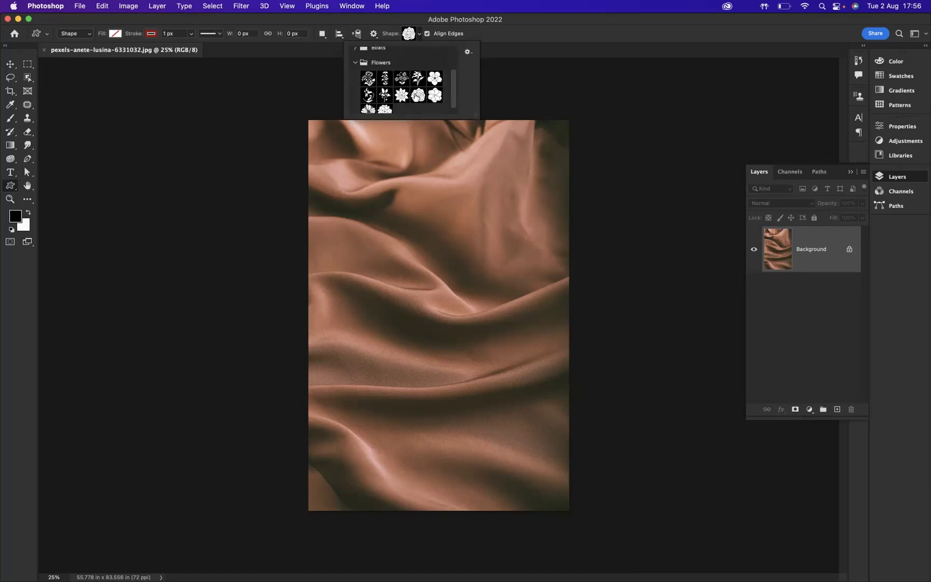
left_click(418, 95)
left_click_drag(372, 213, 573, 386)
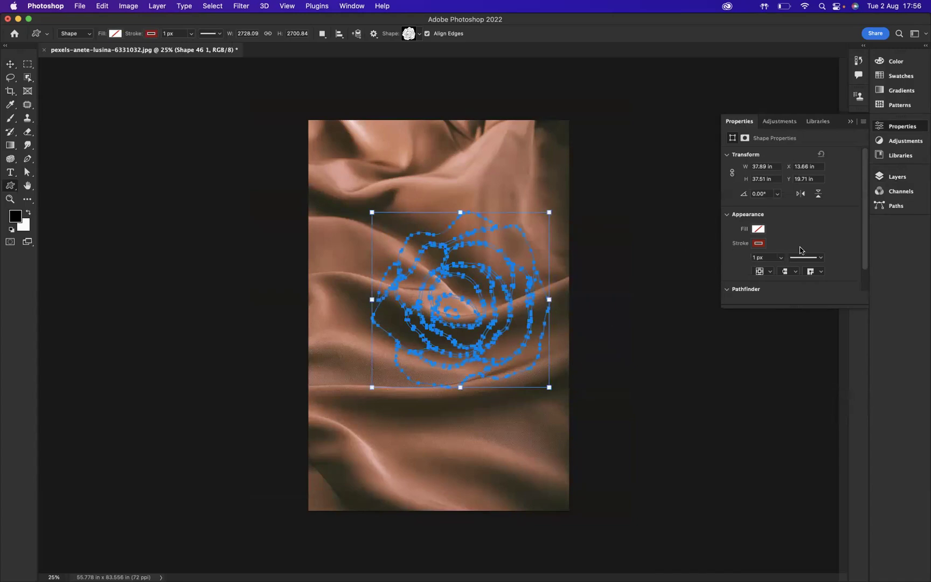
Give the rose a white fill and 0 px stroke, then nudge it slightly left and down
left_click(759, 230)
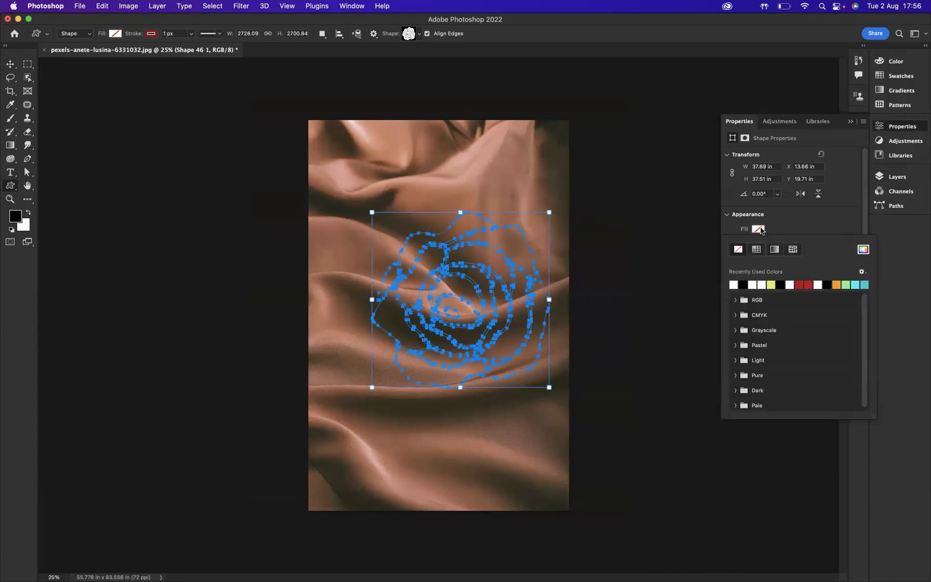
left_click(733, 284)
left_click(774, 224)
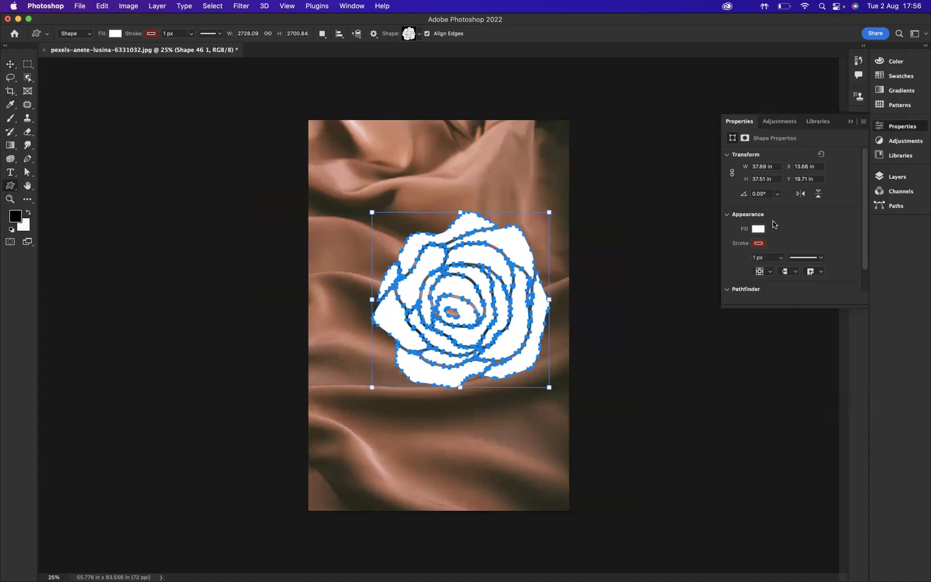
left_click(759, 243)
left_click(793, 233)
left_click(781, 258)
left_click_drag(778, 270, 771, 271)
left_click(15, 65)
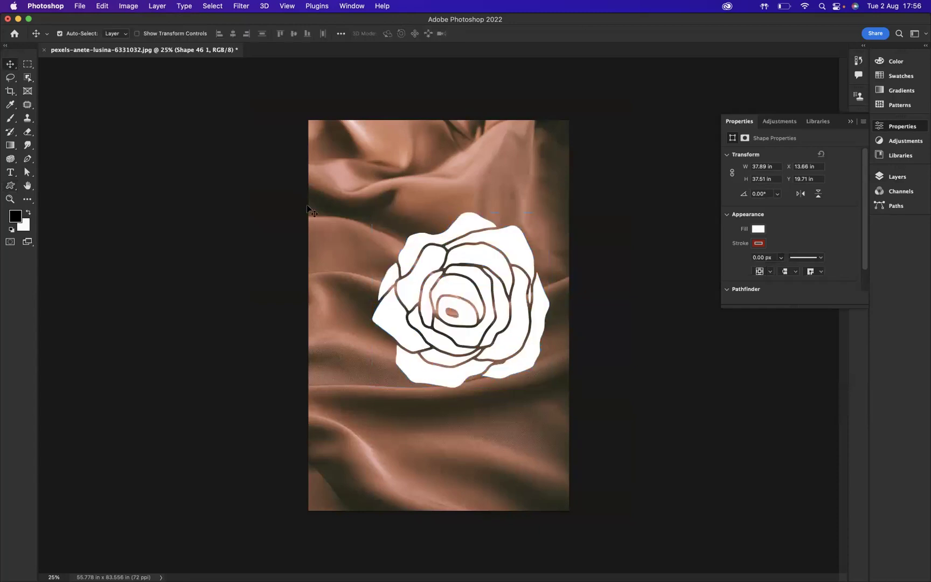
mouse_move(459, 295)
left_mouse_down()
mouse_move(440, 291)
mouse_move(444, 302)
left_mouse_up()
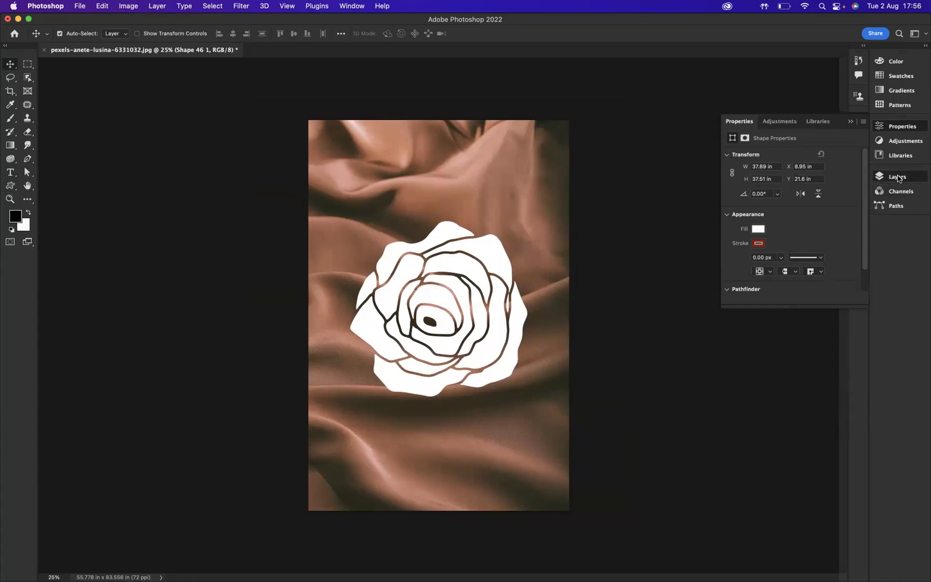
Convert the rose layer to a smart object and apply Displace with 10/10 scale
left_click(896, 177)
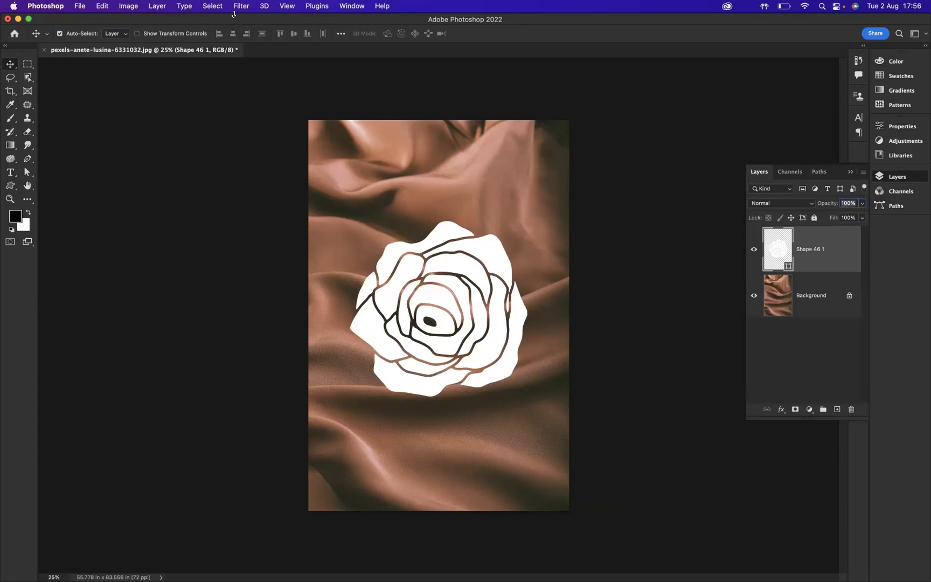
left_click(241, 7)
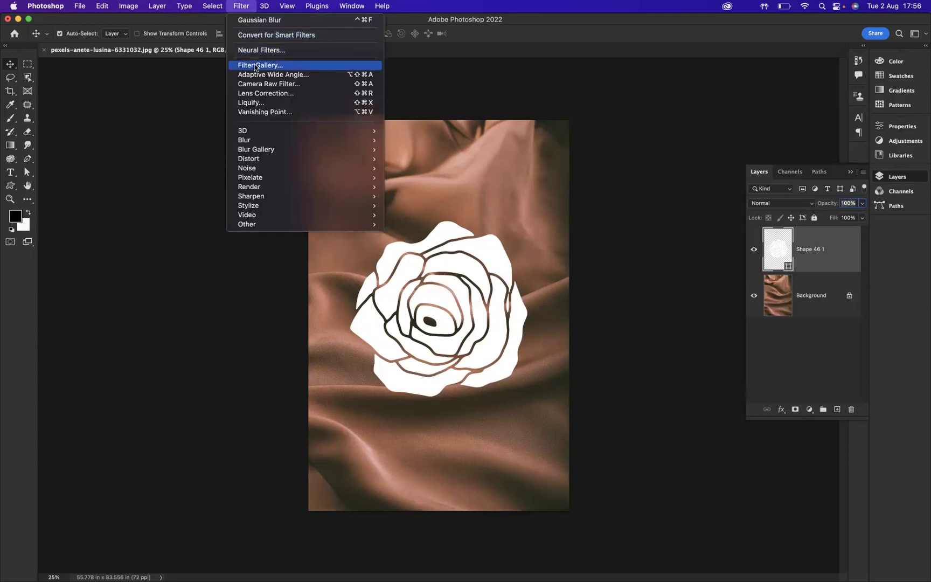
mouse_move(265, 160)
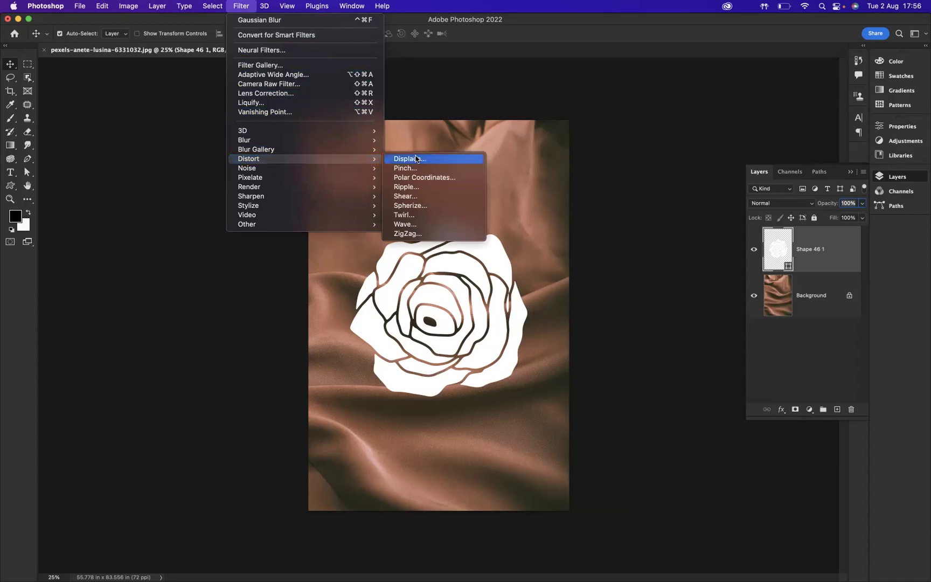
left_click(417, 159)
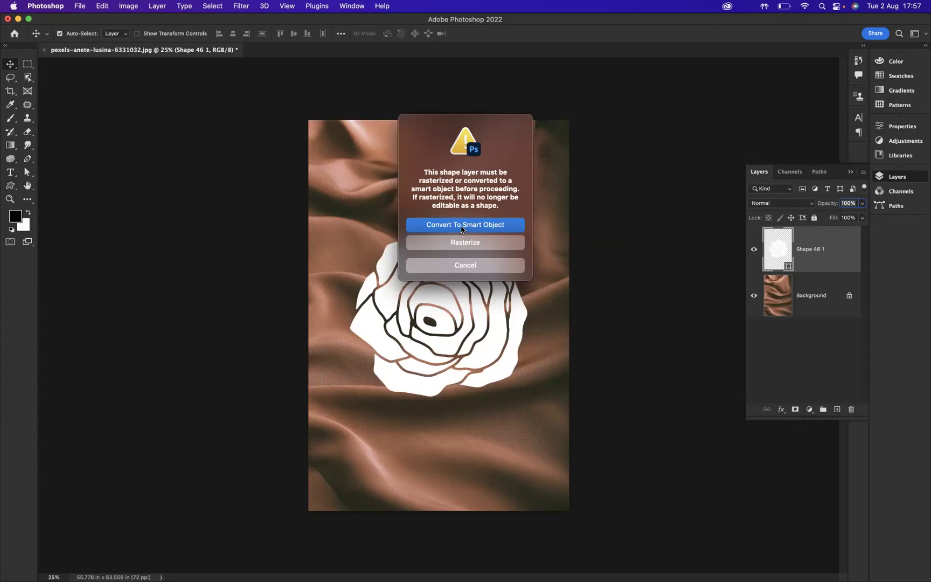
left_click(462, 227)
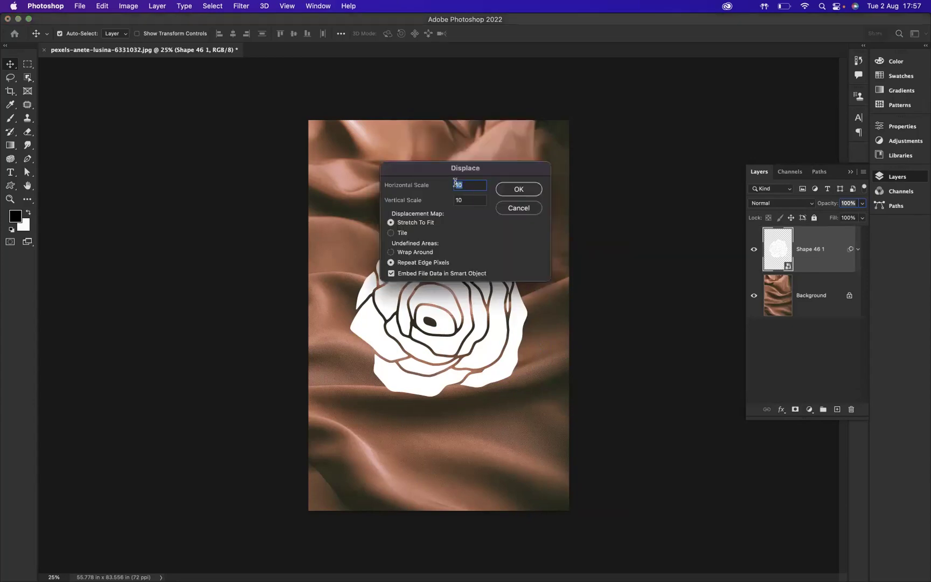
left_click(519, 190)
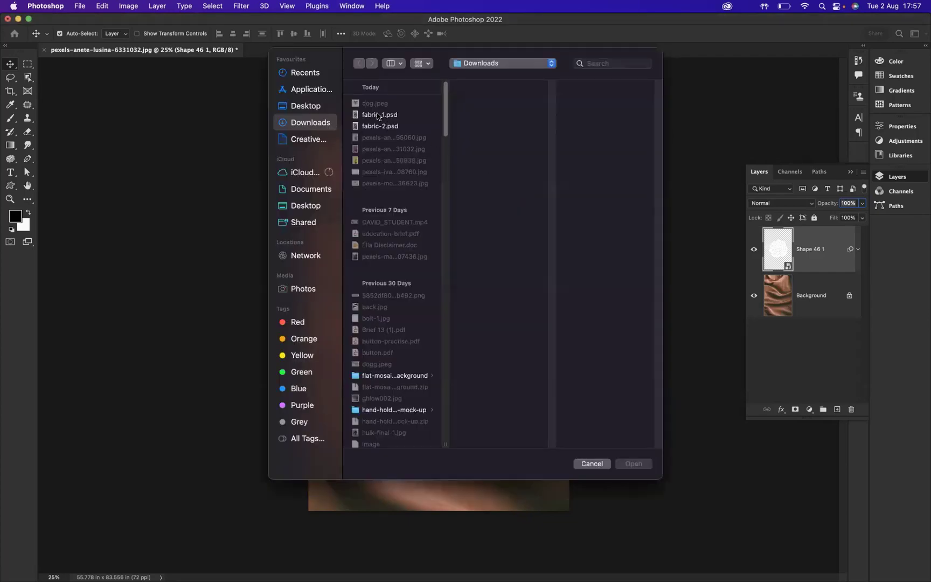
Choose fabric-1.psd as the displacement map for the rose
left_click(379, 114)
double_click(379, 115)
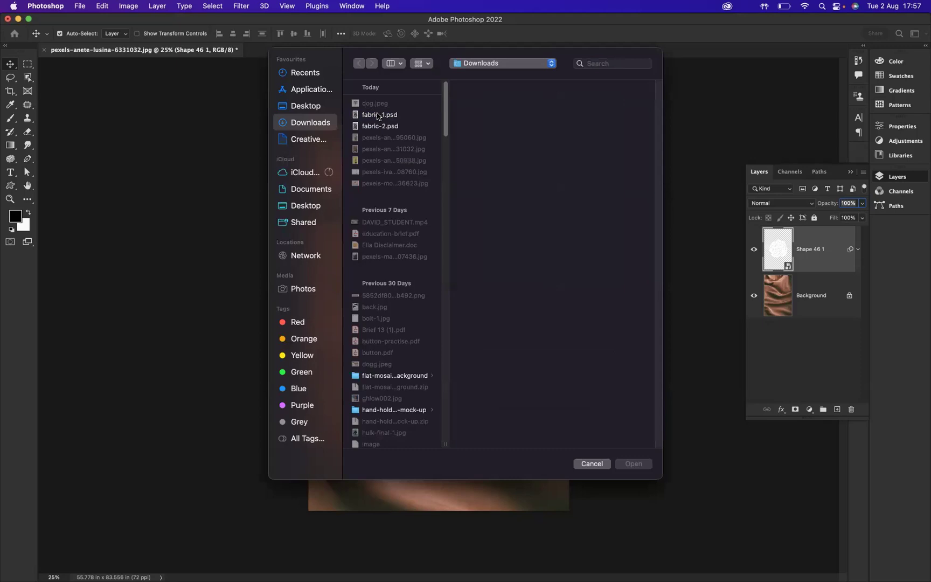
left_click(378, 115)
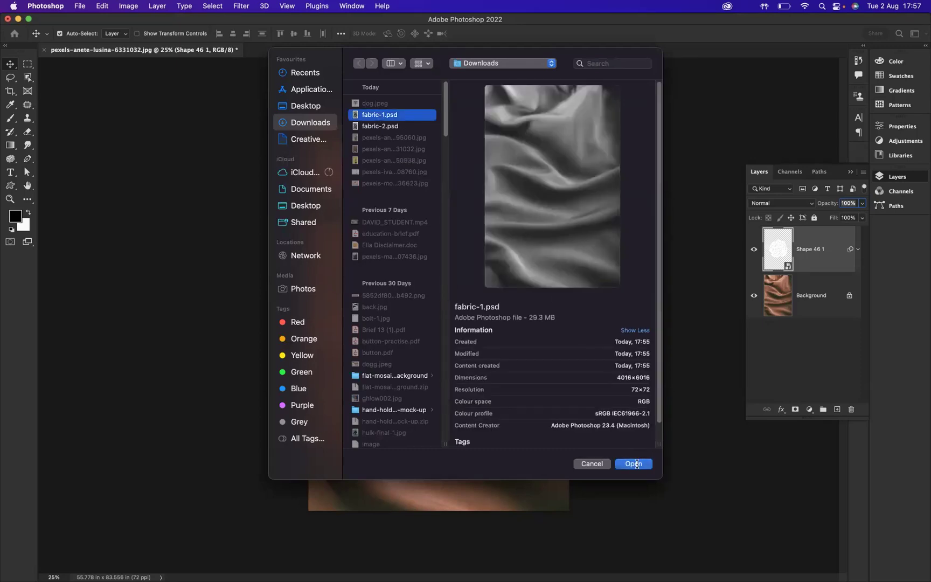
left_click(635, 463)
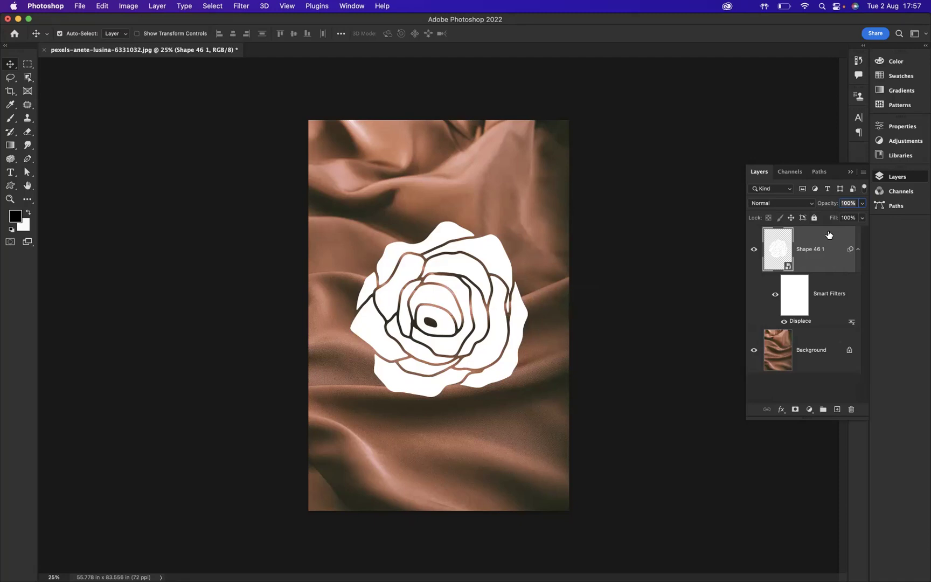
Split the rose layer's Underlying Layer black Blend If slider to 0/140
double_click(828, 235)
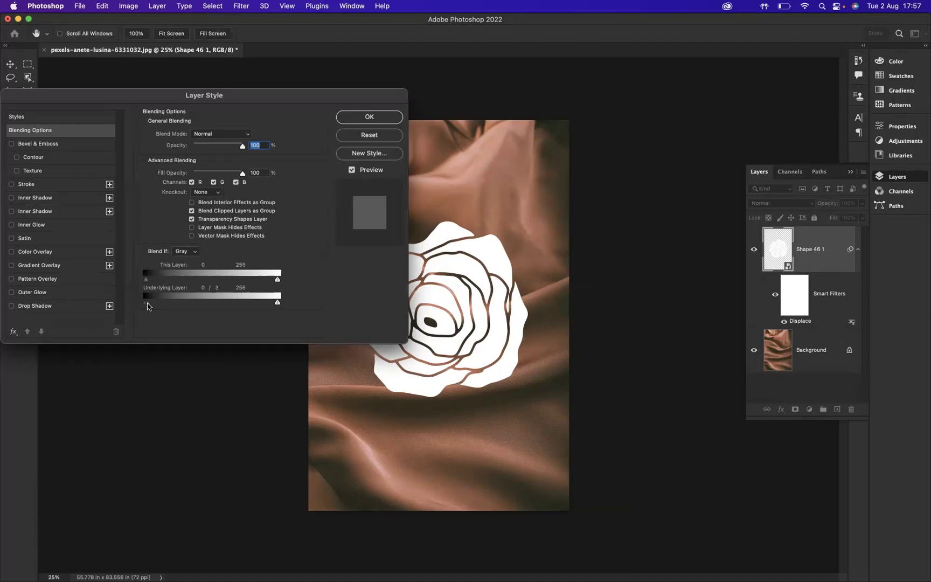
left_click_drag(147, 306, 218, 311)
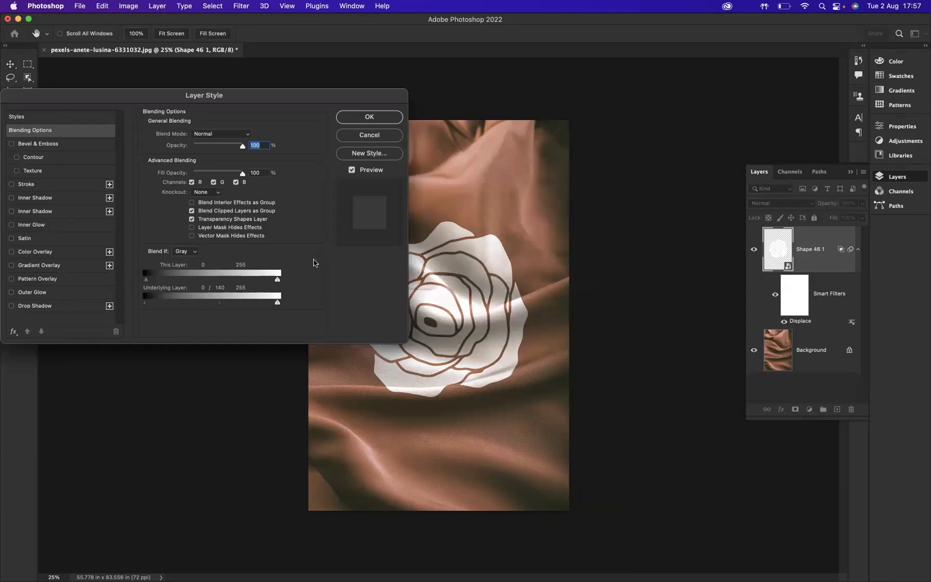
Apply the Layer Style and show the artwork fit to screen in Full Screen Mode
left_click(364, 118)
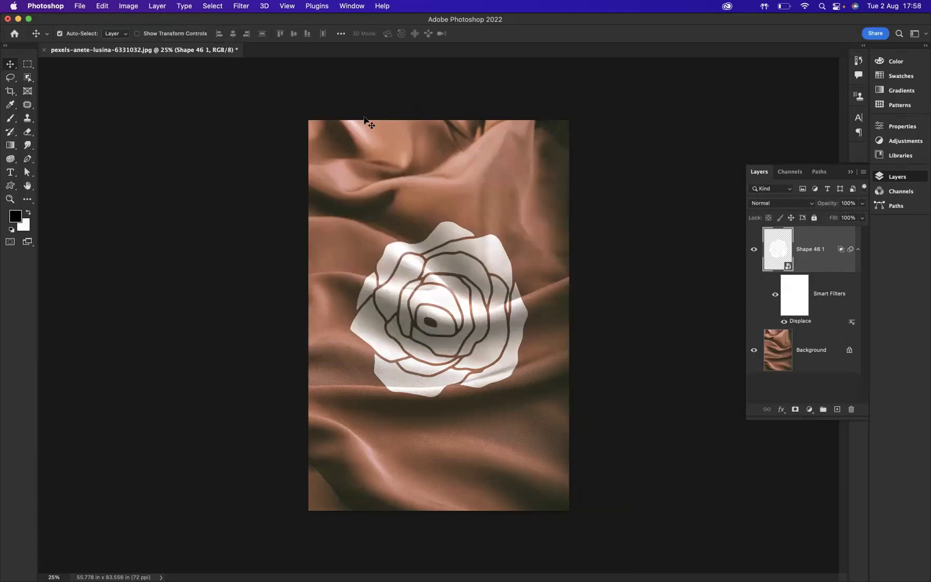
key("f")
key("f")
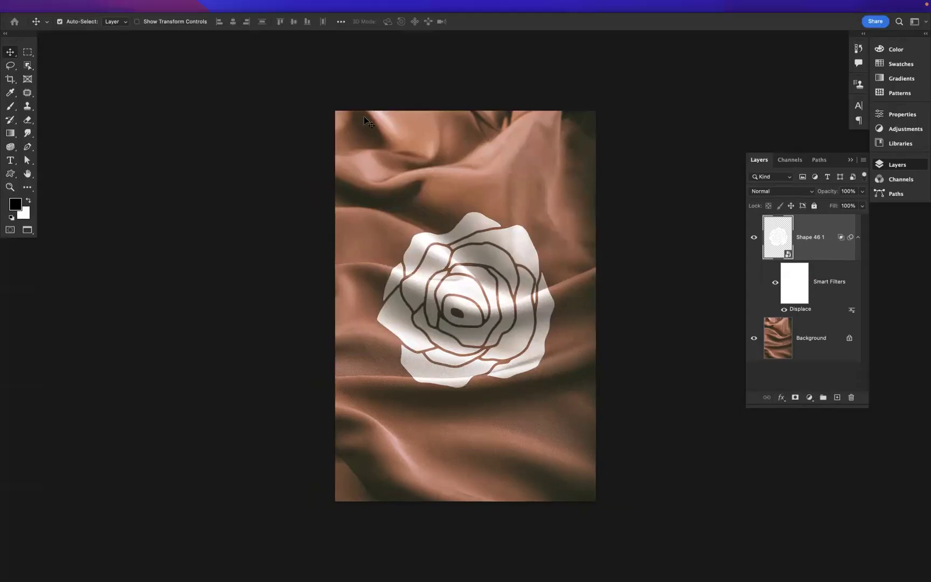
key("super+0")
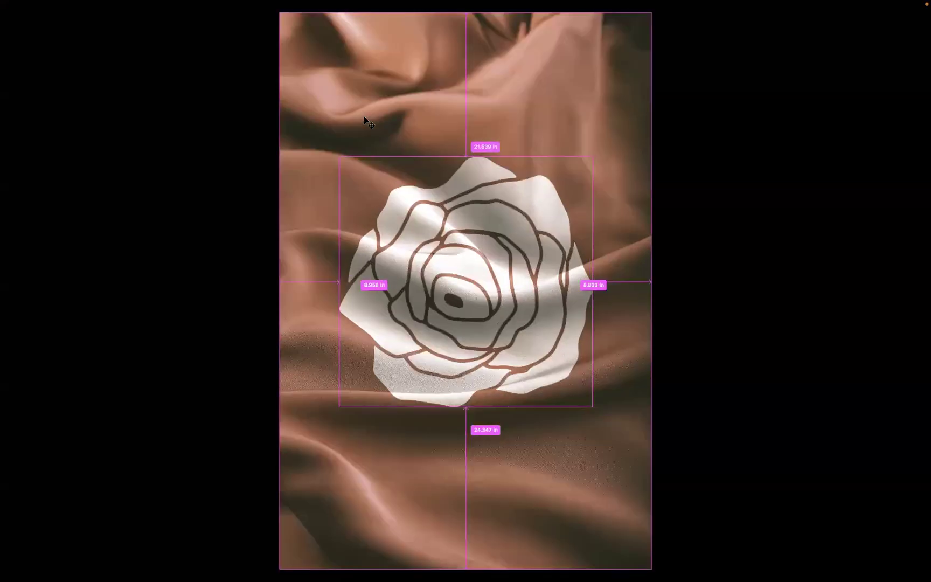